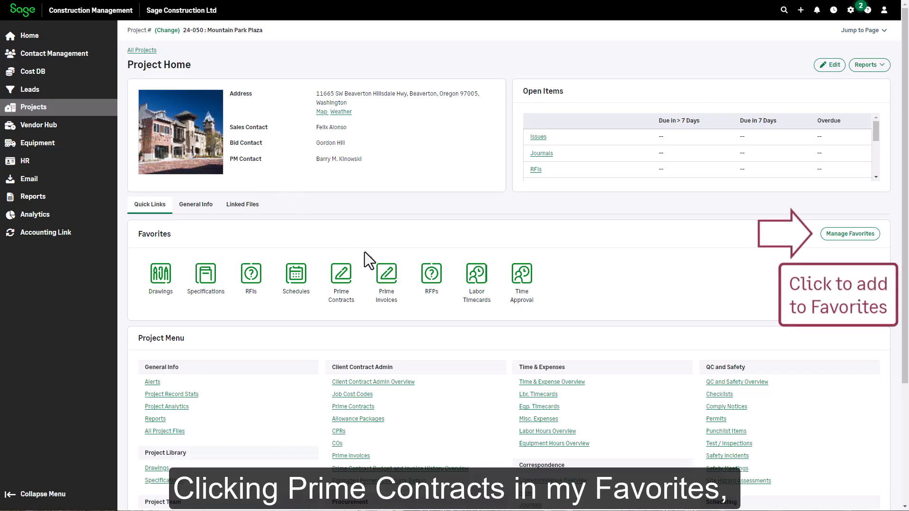
Open prime contract 001, review its default retainage percentages, and open its Prime Contract Budget and Invoice History
left_click(344, 273)
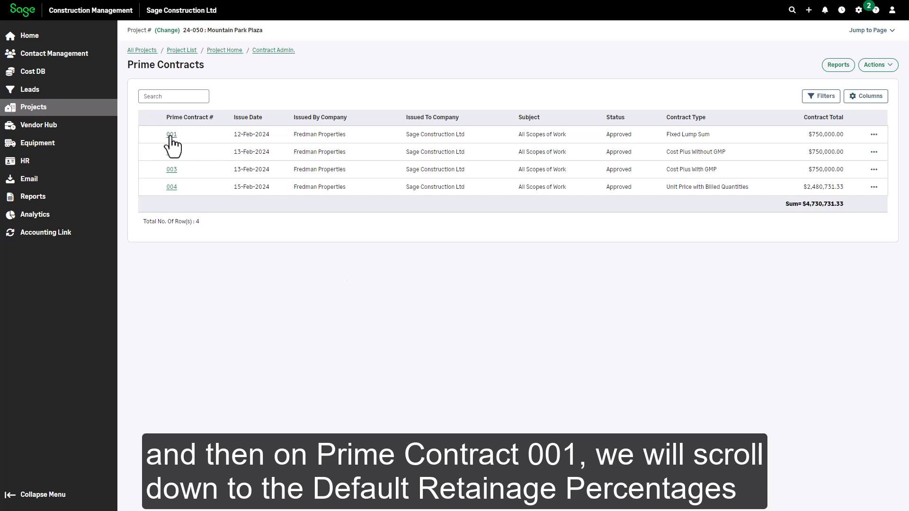
left_click(173, 135)
scroll(280, 168, "down", 7)
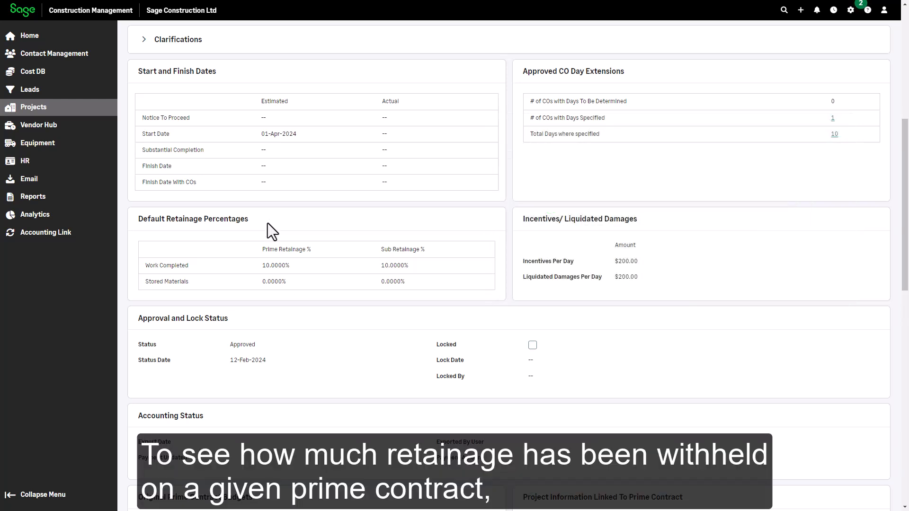
scroll(291, 221, "down", 3)
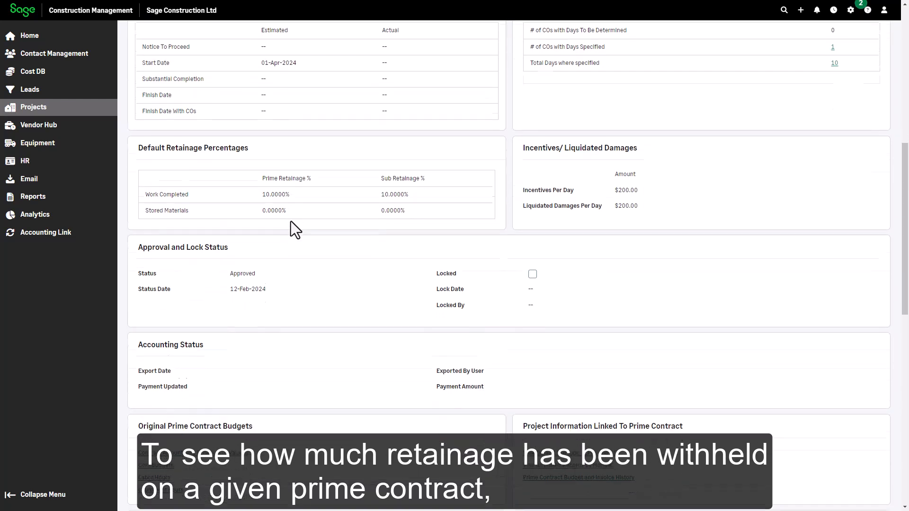
scroll(291, 219, "down", 2)
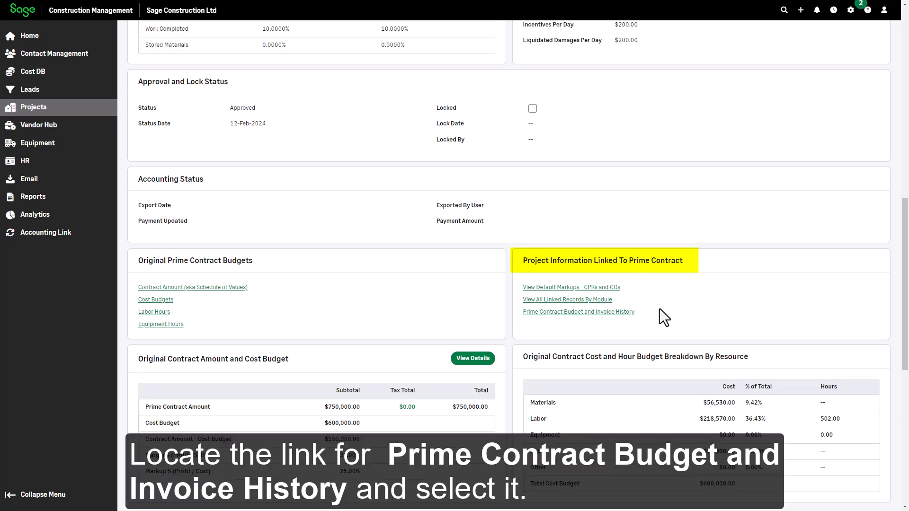
left_click(559, 313)
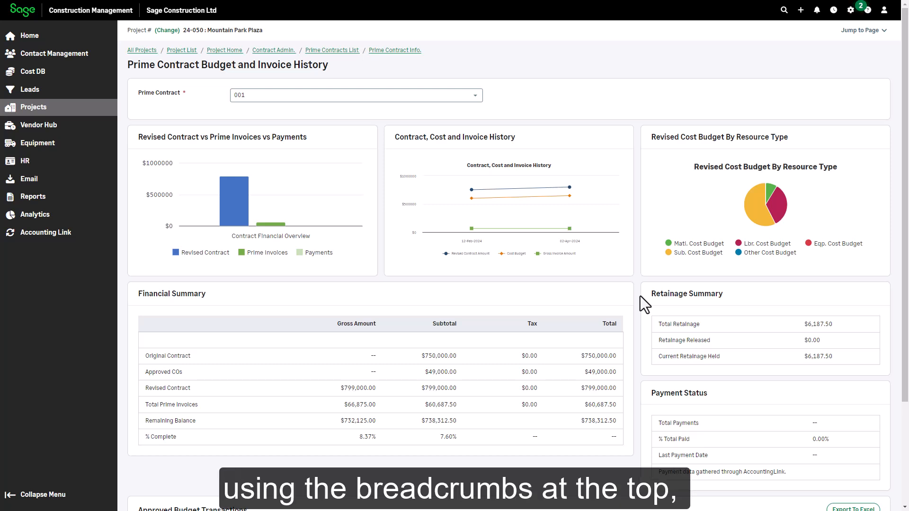
Go to the project's Contract Admin page and start adding a prime invoice manually
left_click(268, 51)
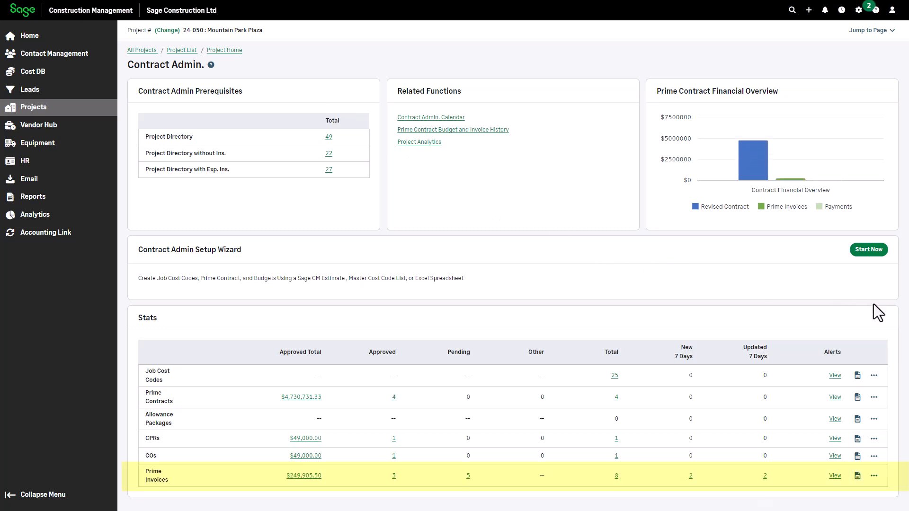
left_click(874, 476)
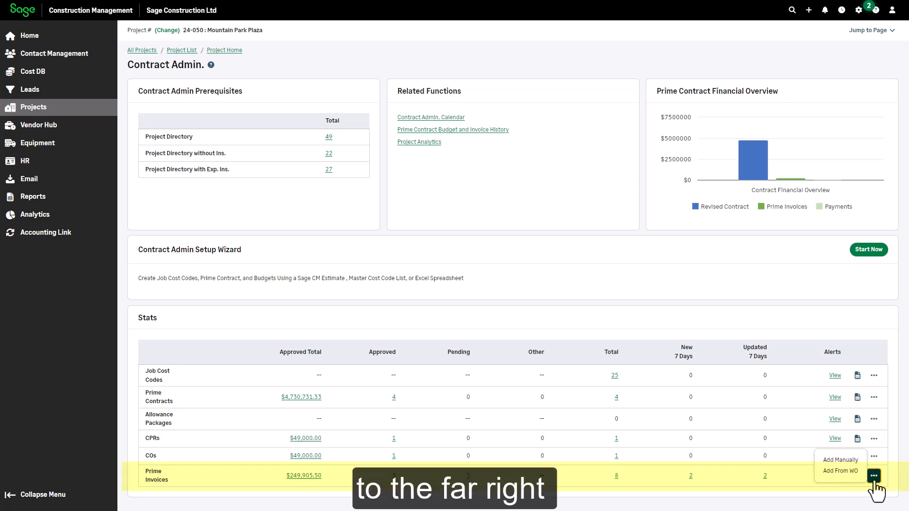
left_click(848, 460)
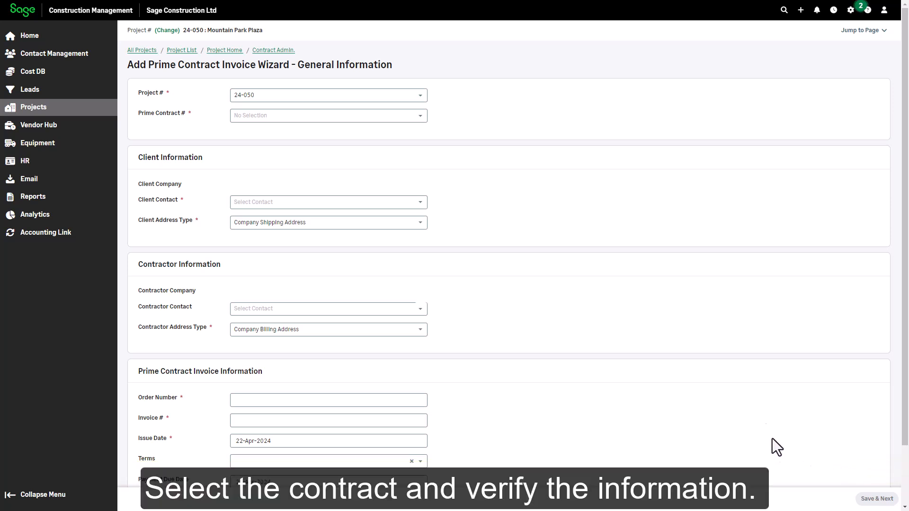
Assign the invoice to prime contract 001, save its general information, and set the invoice method to Invoice Retainage Only
left_click(425, 118)
left_click(297, 149)
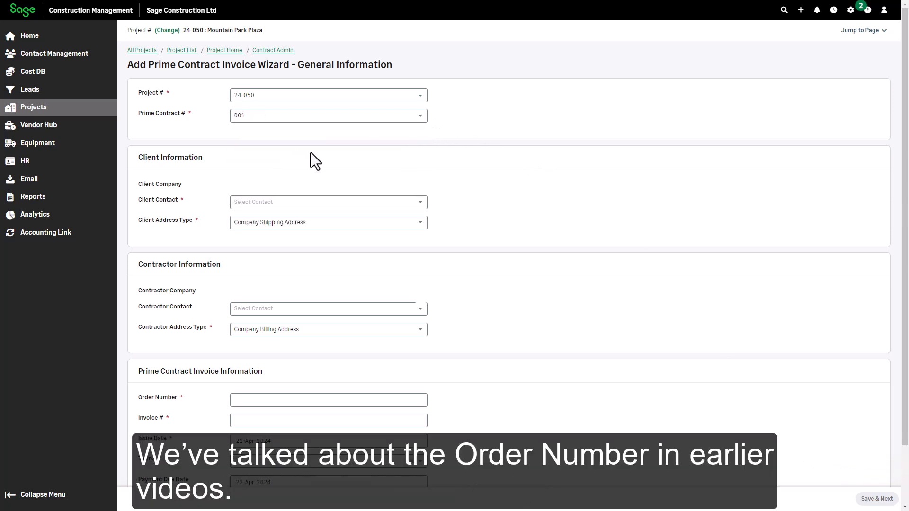
scroll(539, 297, "down", 2)
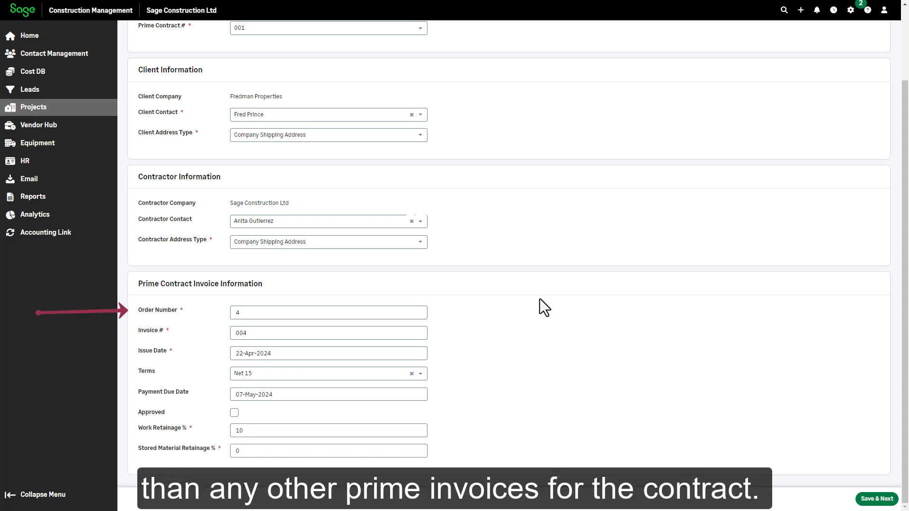
left_click(873, 500)
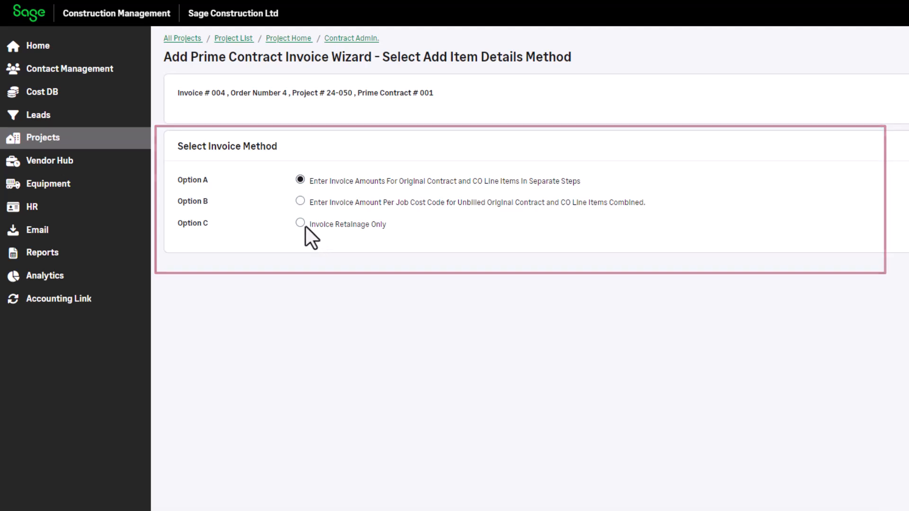
left_click(301, 223)
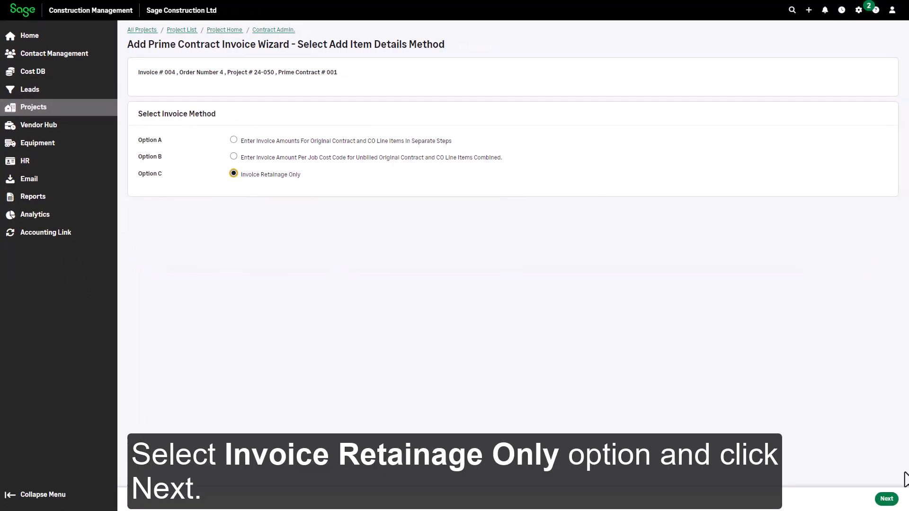
left_click(886, 498)
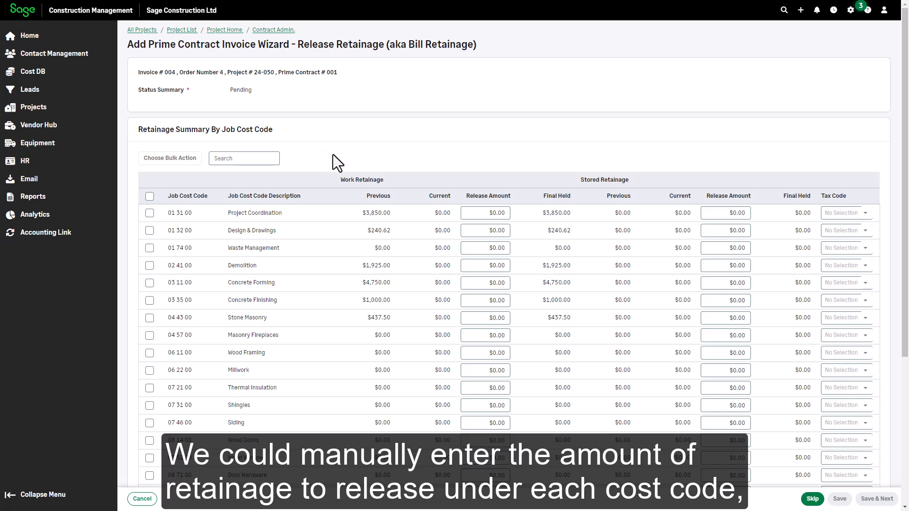
Bulk-set Work Retainage Release % to 50.00 for all job cost codes and save the retainage release with every code selected
left_click(150, 196)
left_click(167, 161)
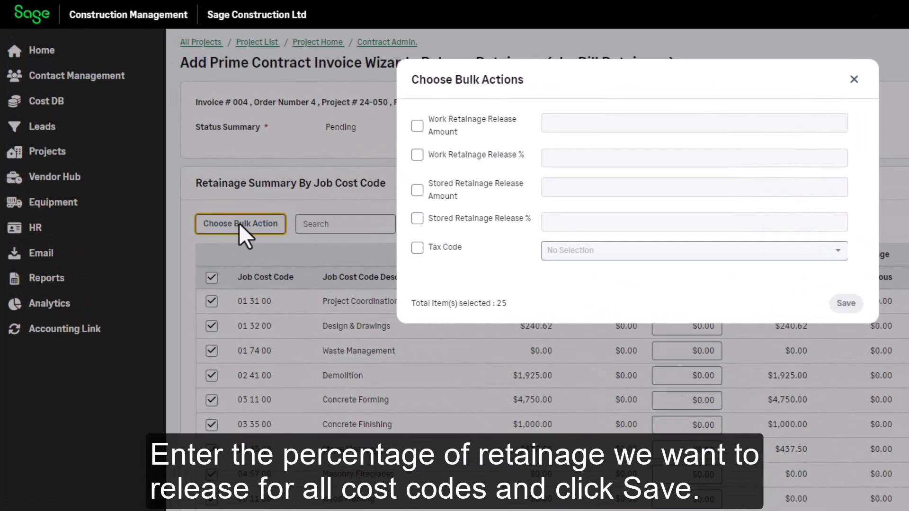
left_click(417, 154)
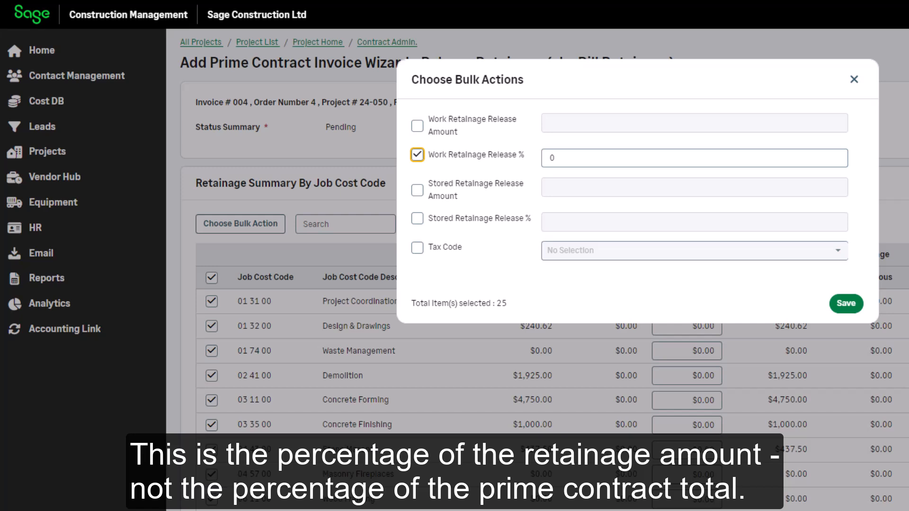
key("Tab")
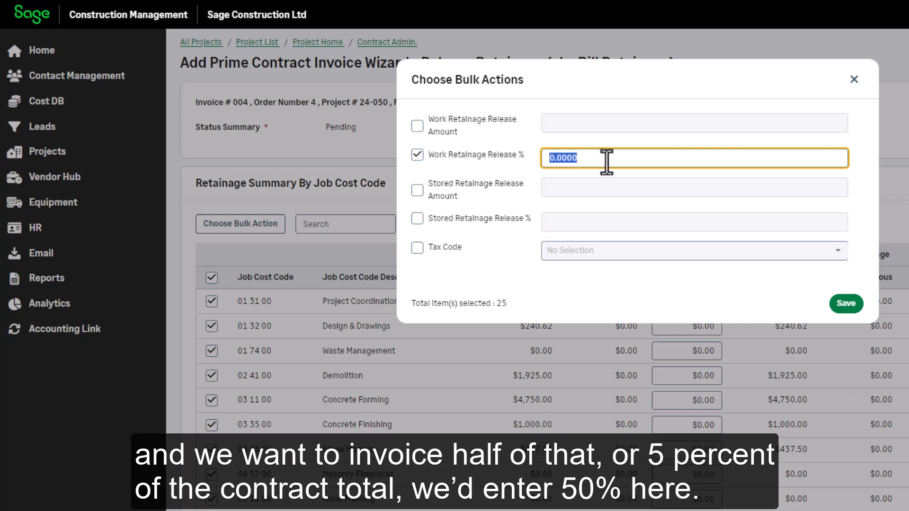
type("50.00")
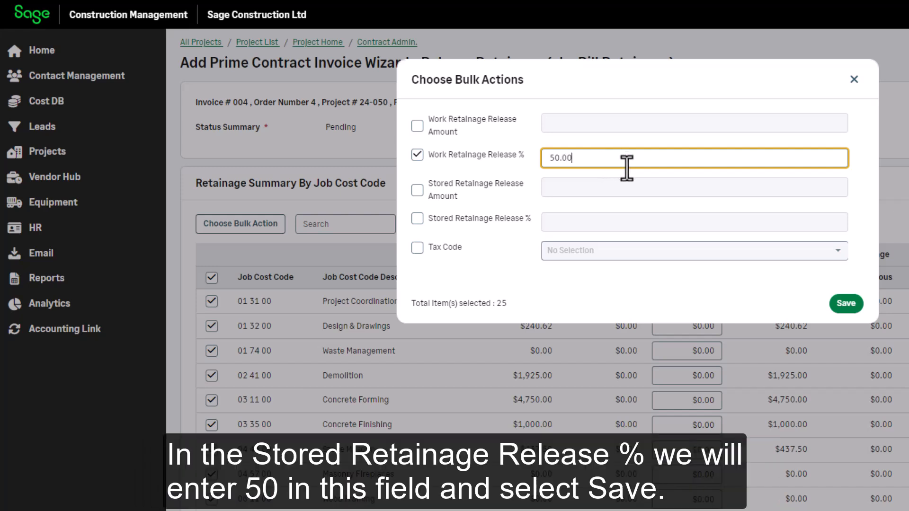
left_click(847, 306)
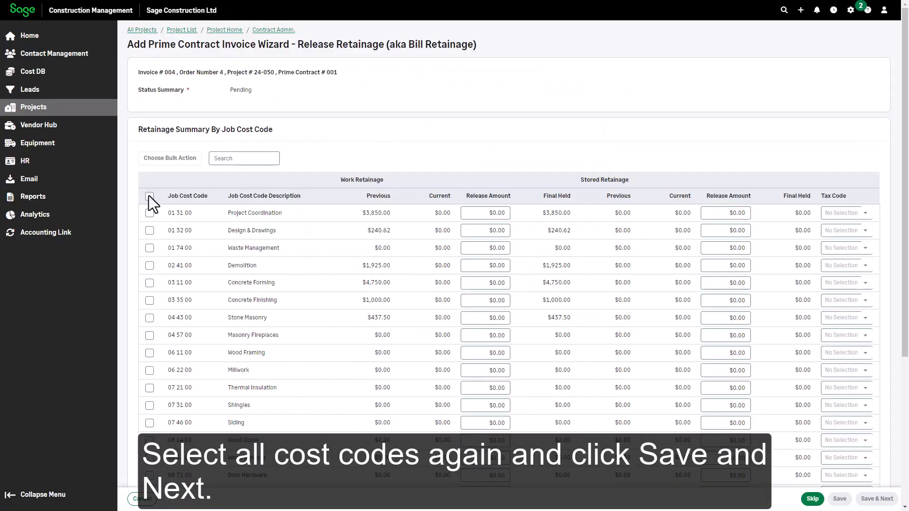
left_click(149, 195)
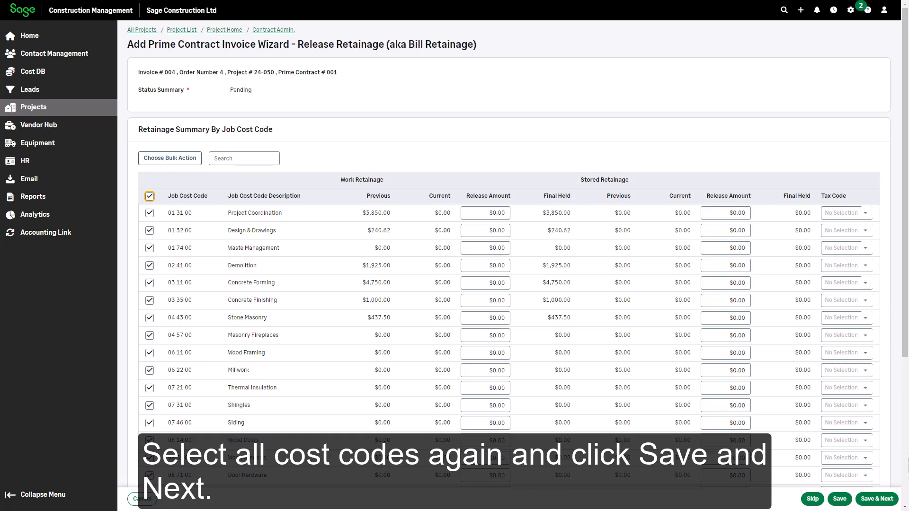
left_click(874, 503)
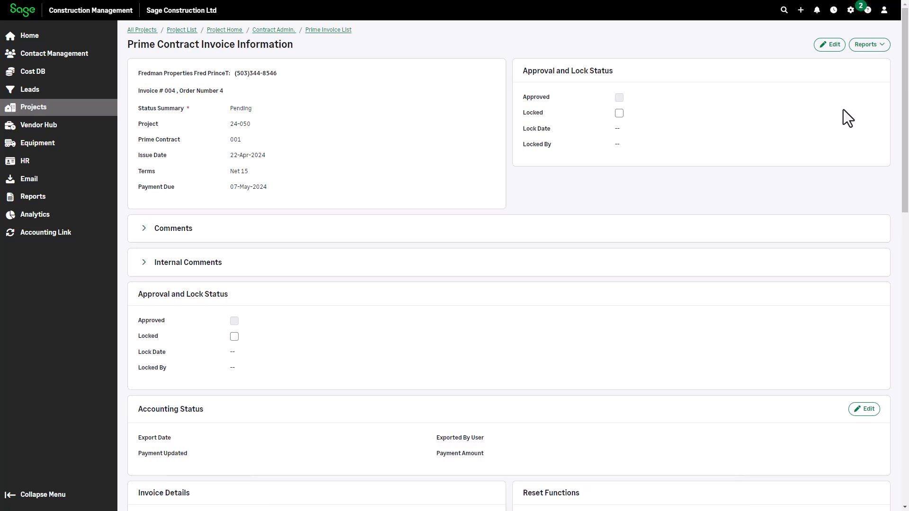
Export the Prime Invoice Lien Waiver in Conditional Final format as a PDF saved to linked files, and check the invoice's linked files
left_click(860, 47)
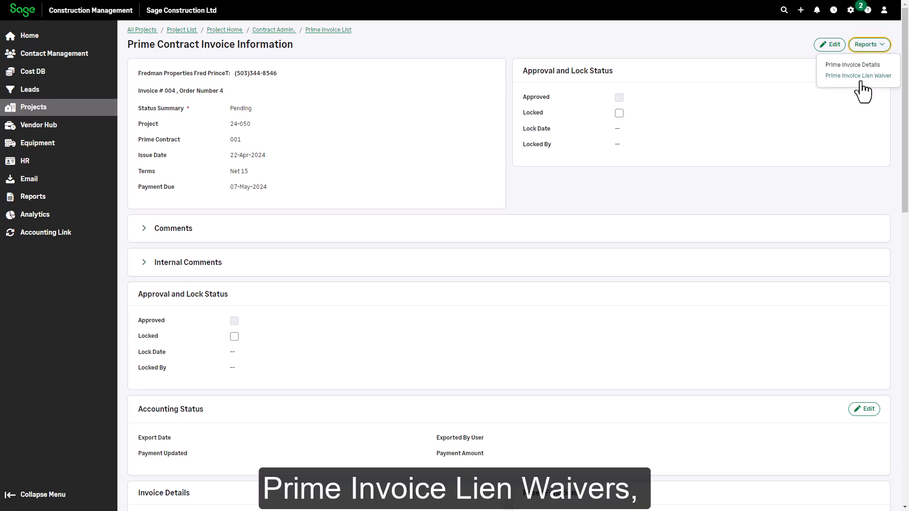
left_click(864, 76)
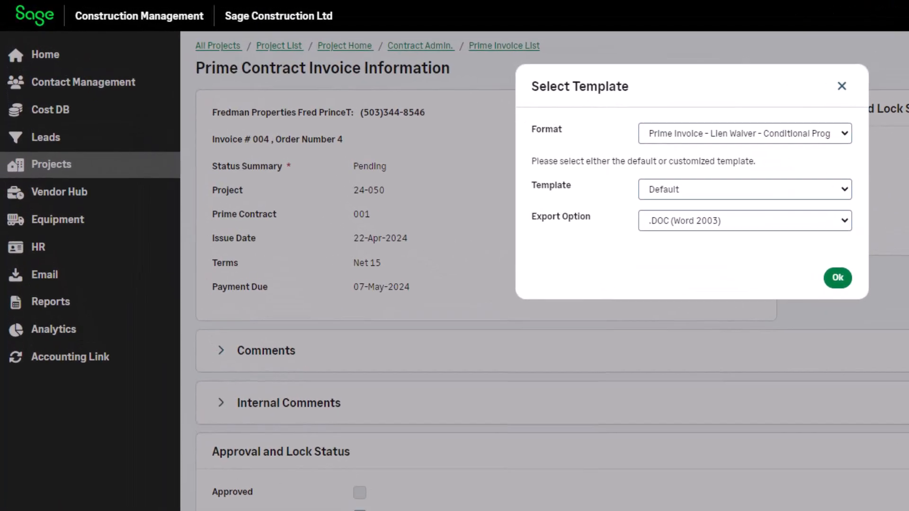
left_click(843, 135)
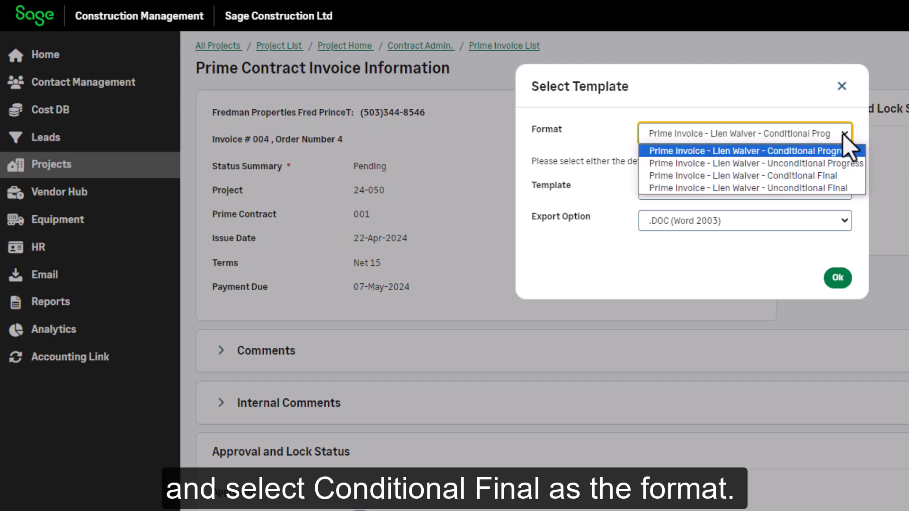
left_click(822, 176)
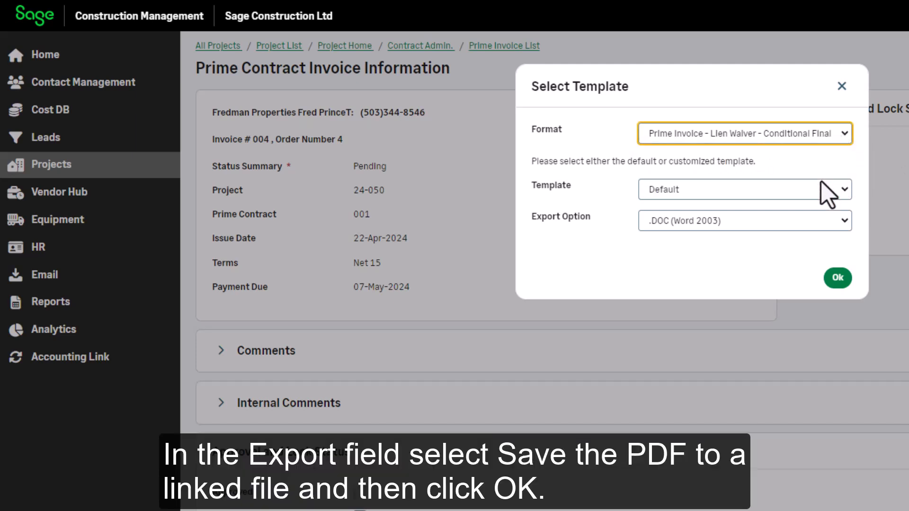
left_click(826, 219)
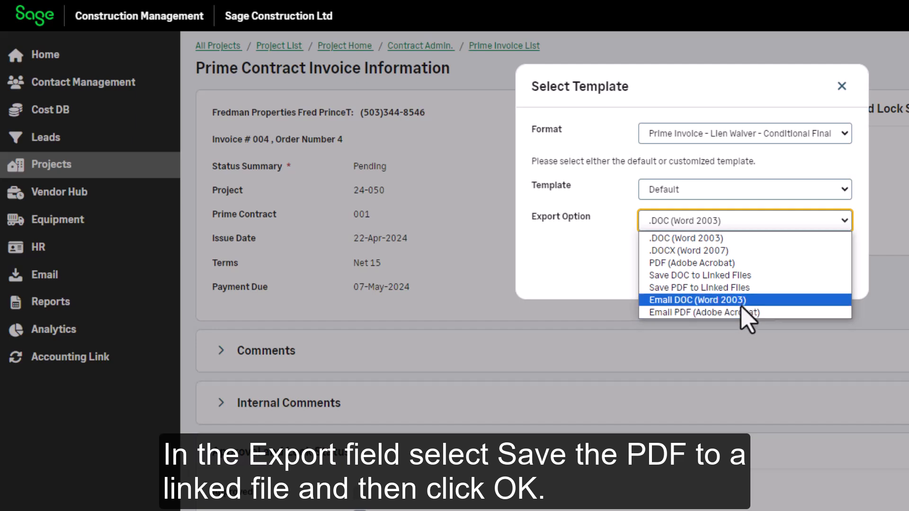
left_click(743, 287)
left_click(829, 279)
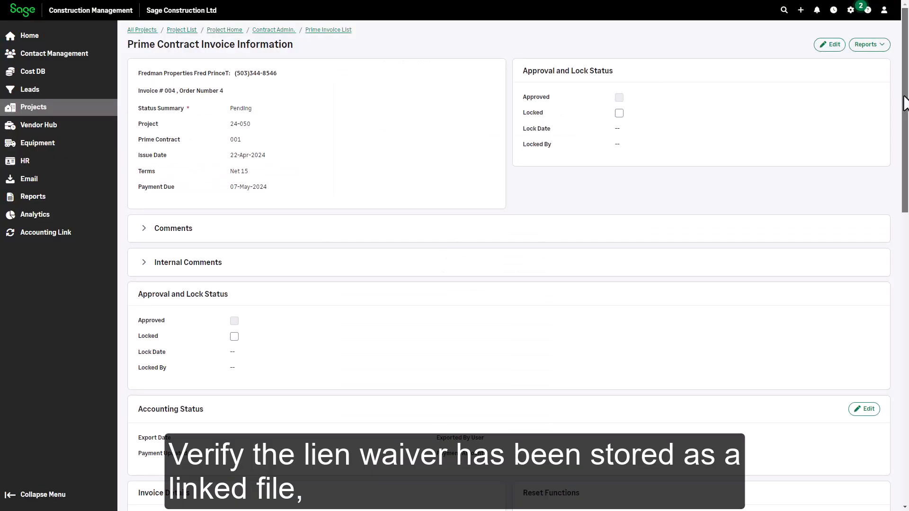
left_click_drag(904, 97, 905, 389)
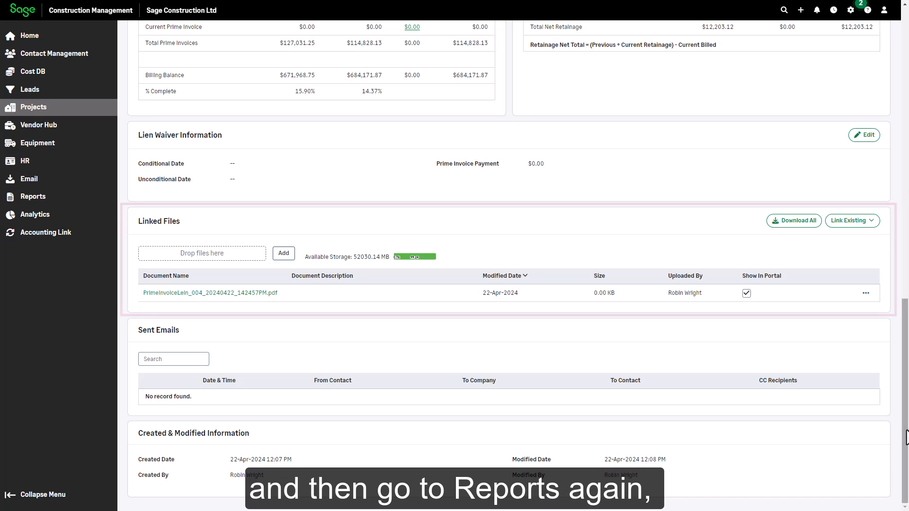
Export Prime Invoice Details as Fixed Lump Sum - Items Summed By Owner Code (Detailed Style), saving the PDF to linked files, and check it there
left_click_drag(903, 428, 877, 320)
scroll(877, 319, "up", 10)
left_click(869, 45)
left_click(863, 66)
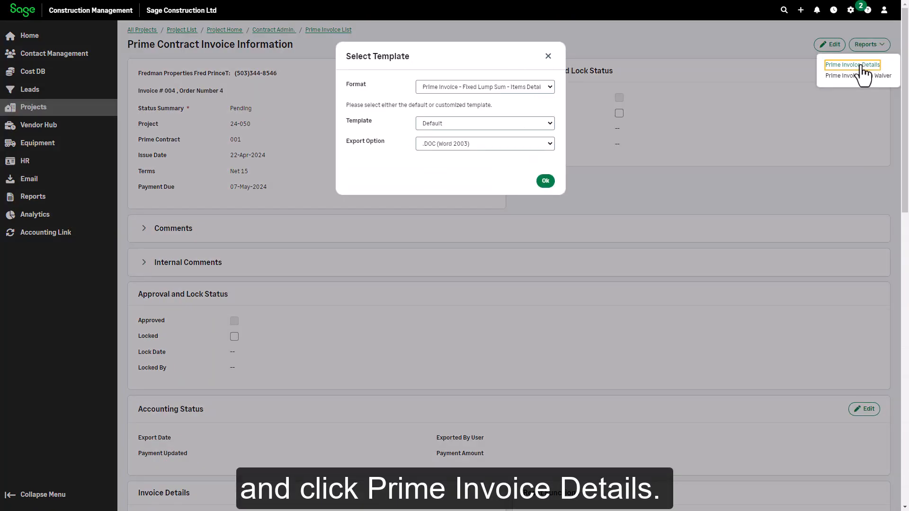
left_click(547, 87)
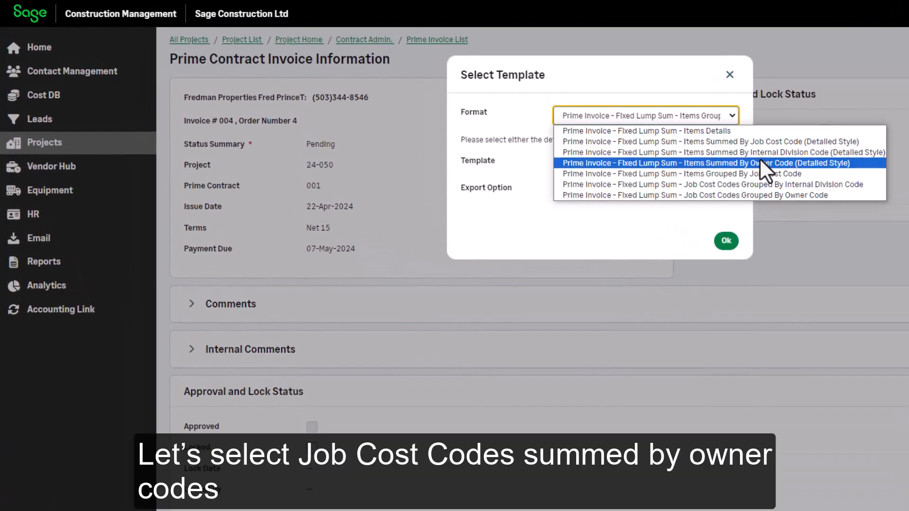
left_click(760, 163)
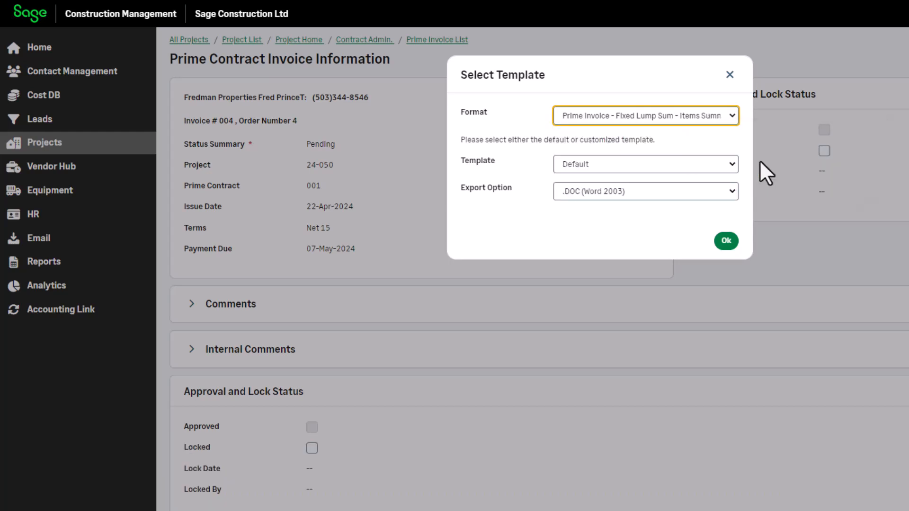
left_click(732, 192)
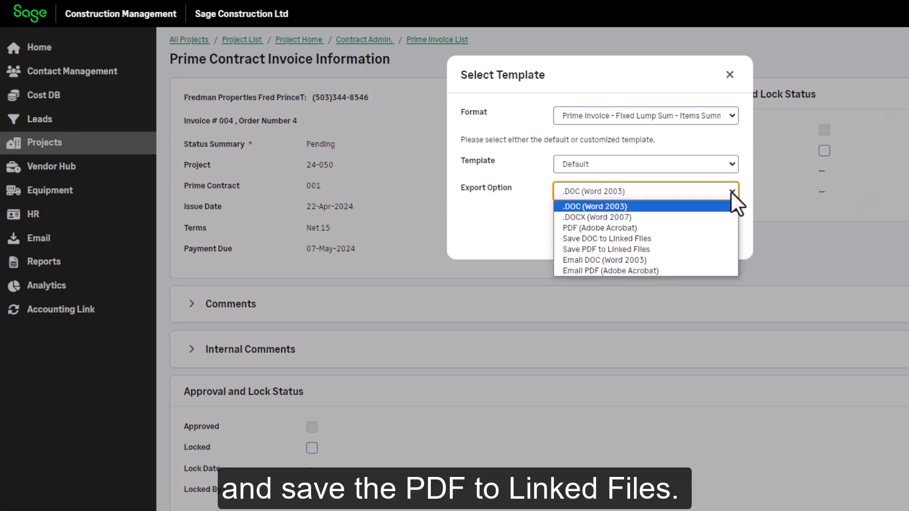
left_click(641, 249)
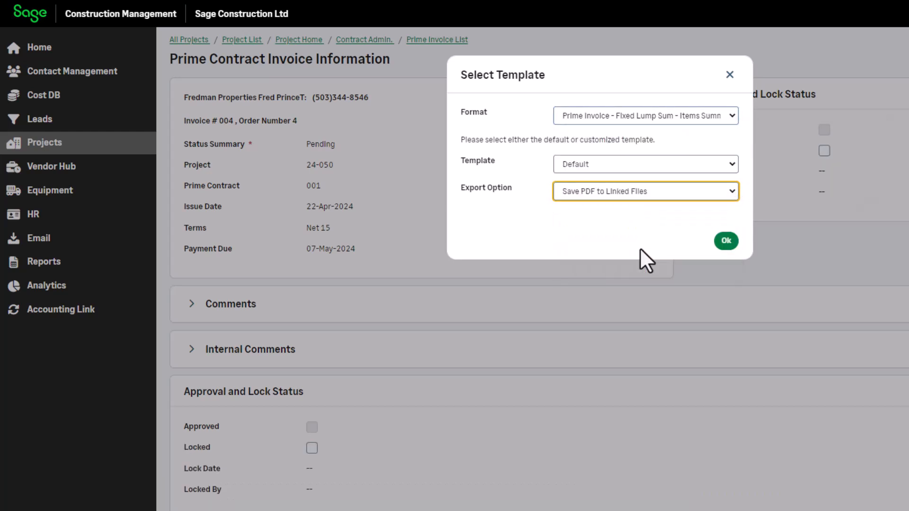
left_click(726, 241)
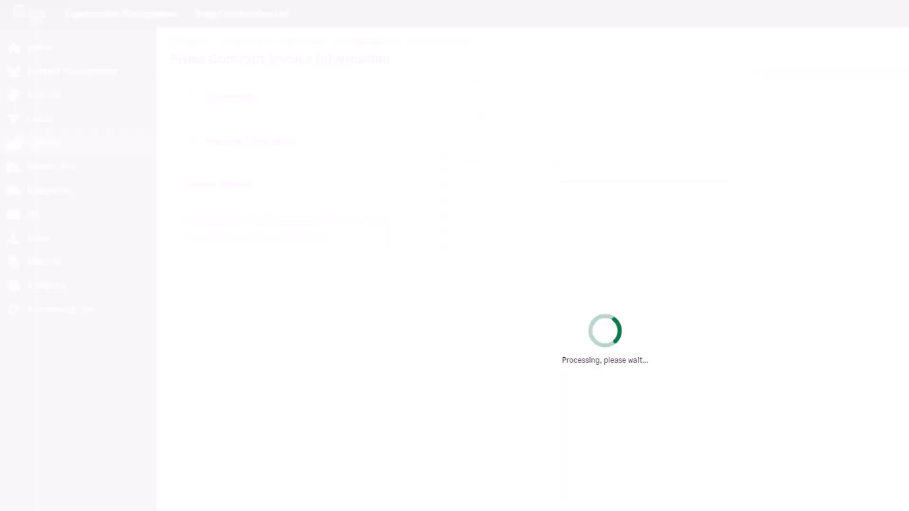
scroll(905, 105, "down", 1)
scroll(904, 105, "down", 10)
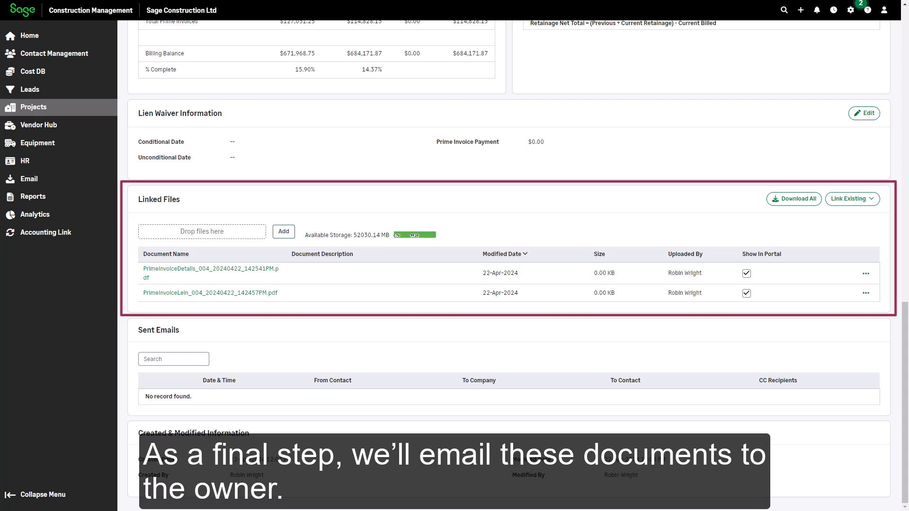
scroll(906, 105, "up", 10)
scroll(906, 105, "up", 3)
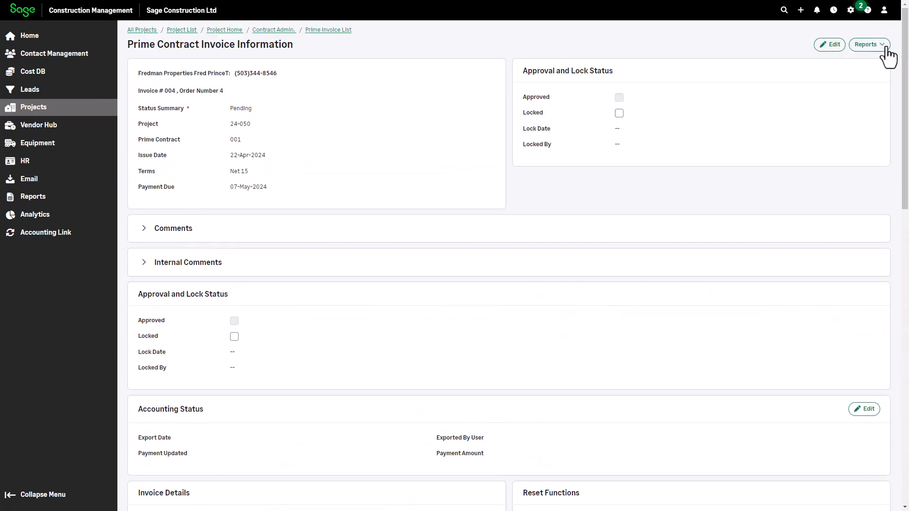
Prepare a Prime Invoice Details email using Fixed Lump Sum - Items Summed By Owner Code (Detailed Style), exported as Email PDF (Adobe Acrobat)
left_click(869, 45)
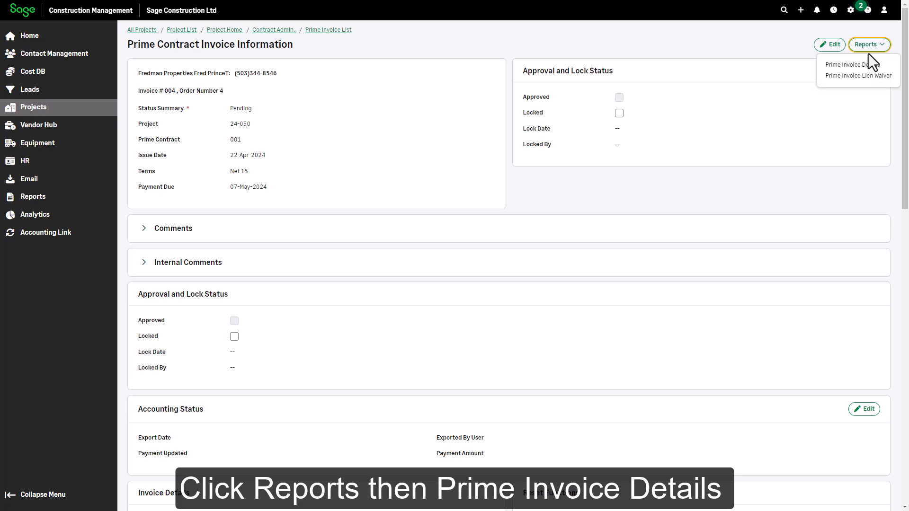
left_click(865, 64)
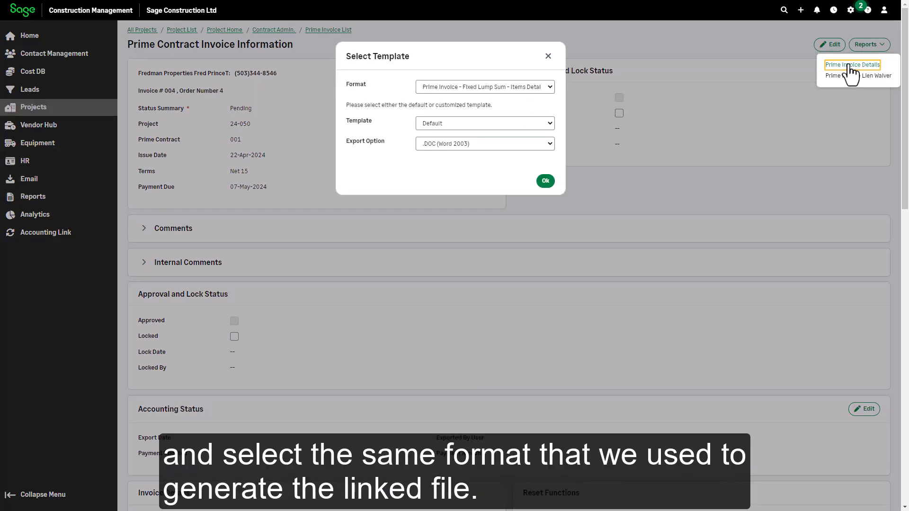
left_click(551, 86)
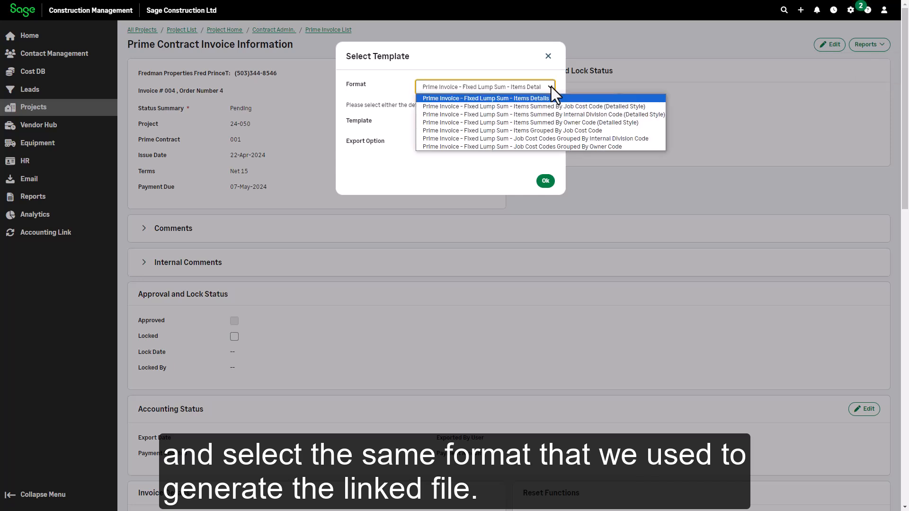
left_click(564, 121)
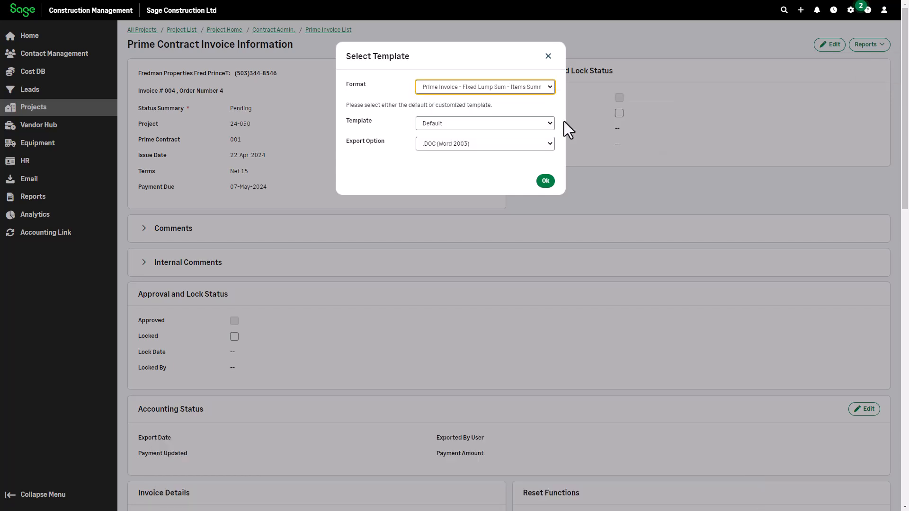
left_click(550, 144)
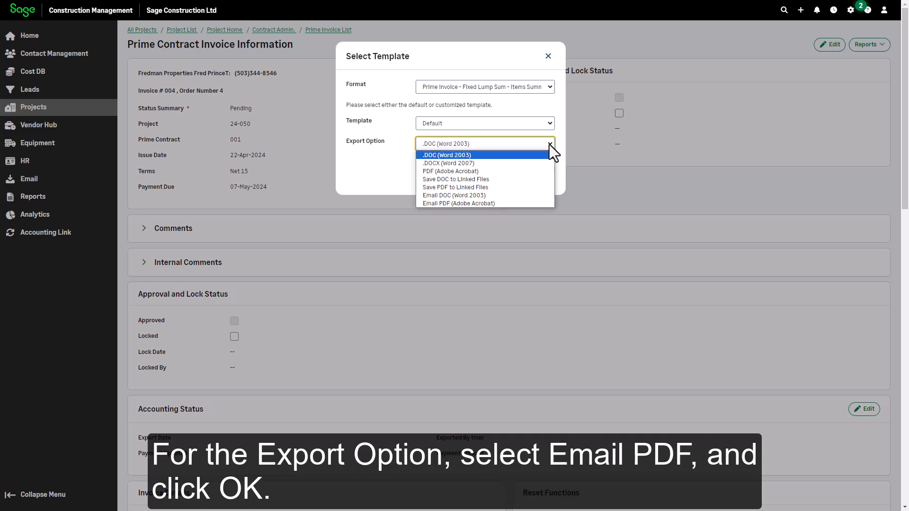
left_click(478, 204)
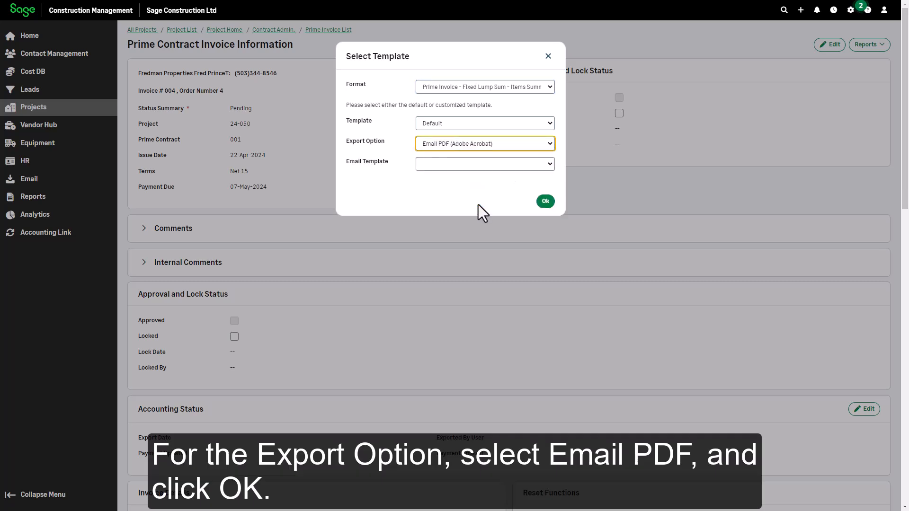
left_click(545, 202)
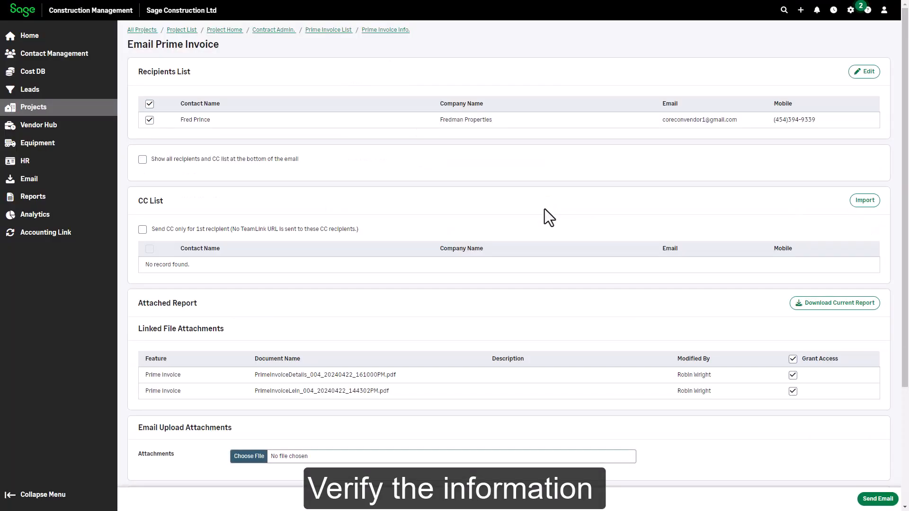
Review the email's contents, send it with both linked PDFs attached, and check the invoice's Sent Emails record
left_click_drag(906, 163, 906, 407)
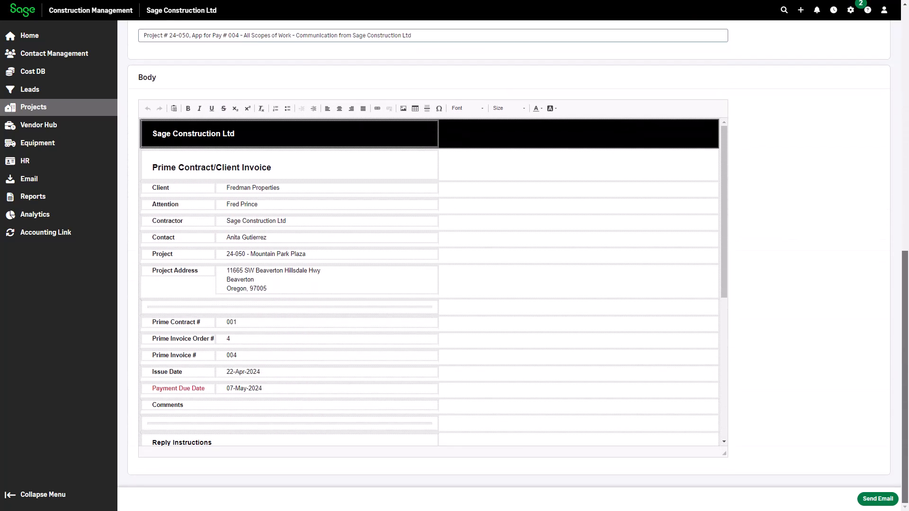
left_click(877, 502)
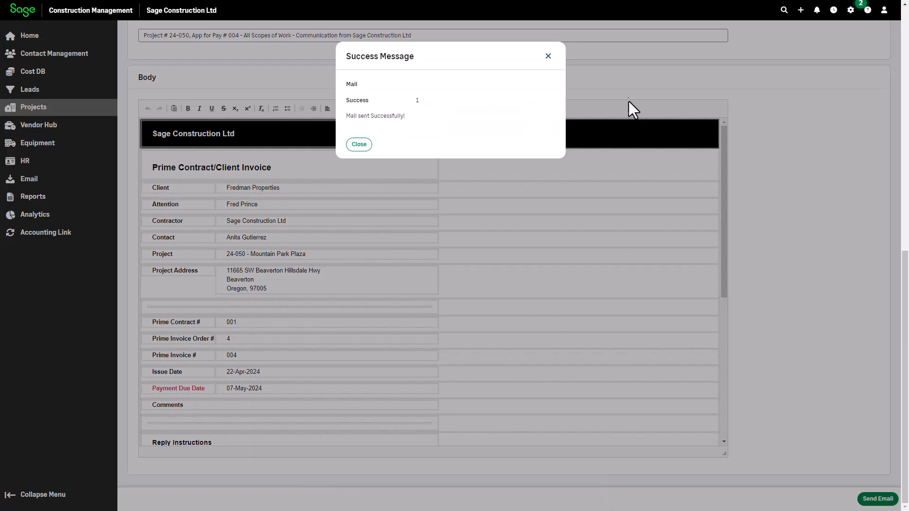
left_click(359, 144)
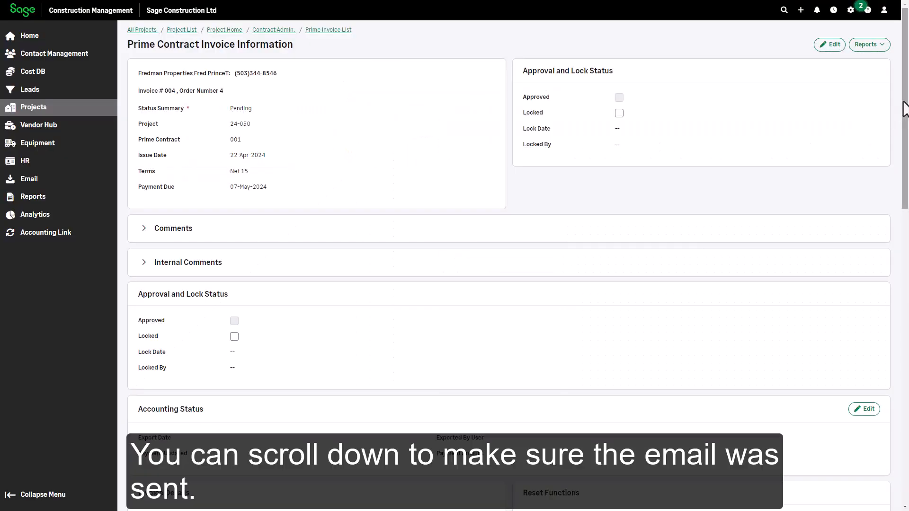
scroll(869, 134, "down", 10)
scroll(509, 265, "down", 6)
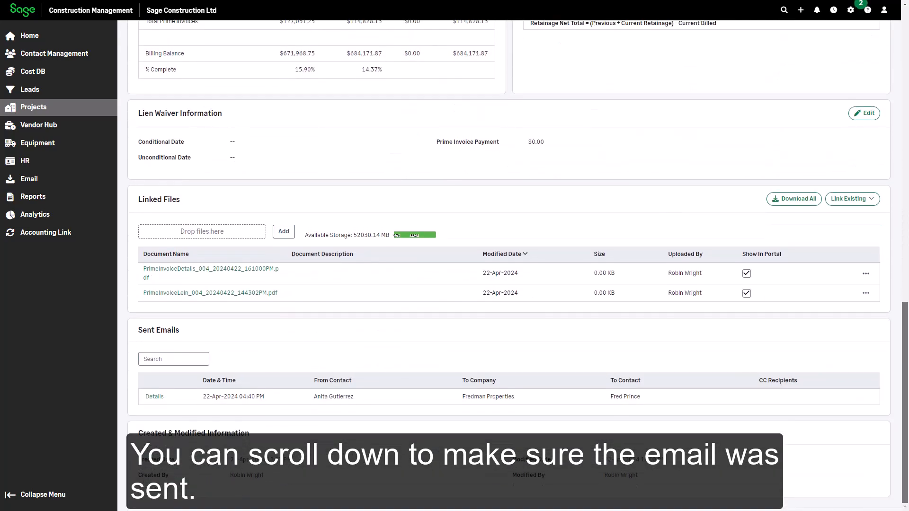